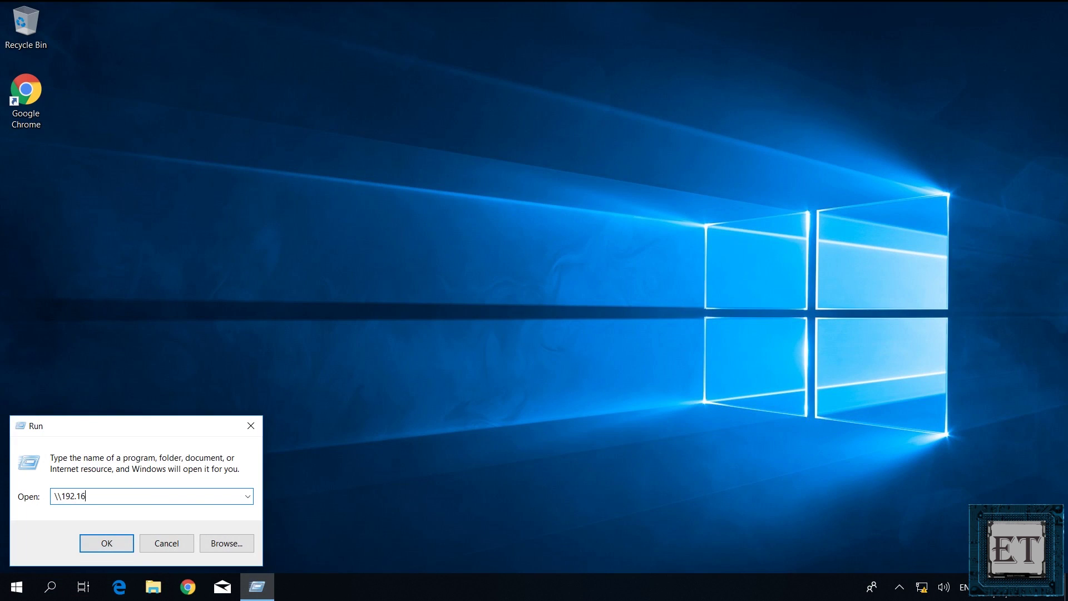
Step: Open \\192.168.10.1, look inside Disk-1, then go back to the router share listing
key(Return)
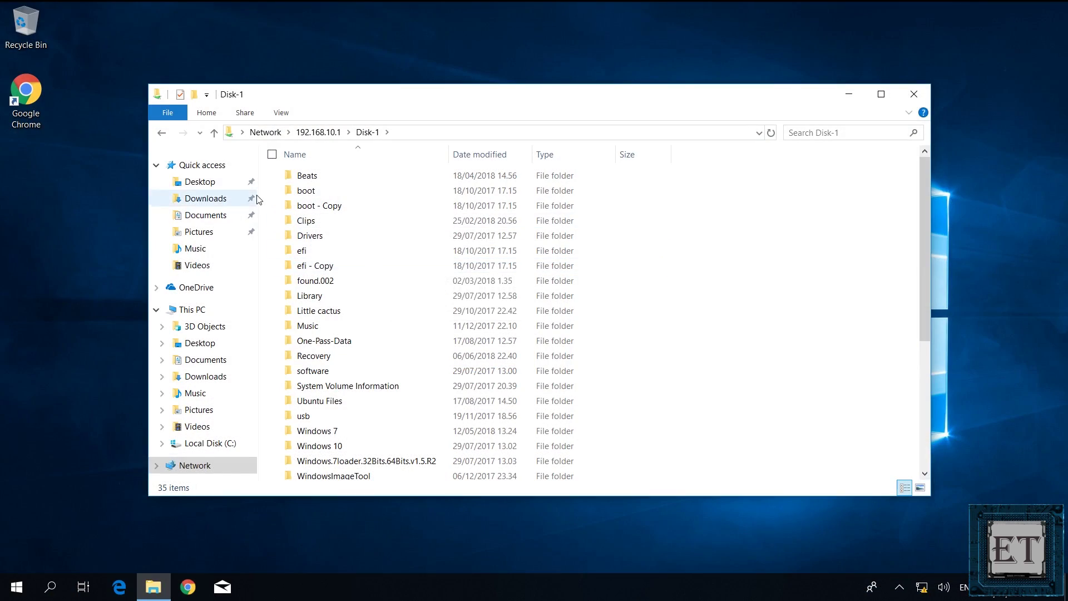
click(162, 132)
click(165, 134)
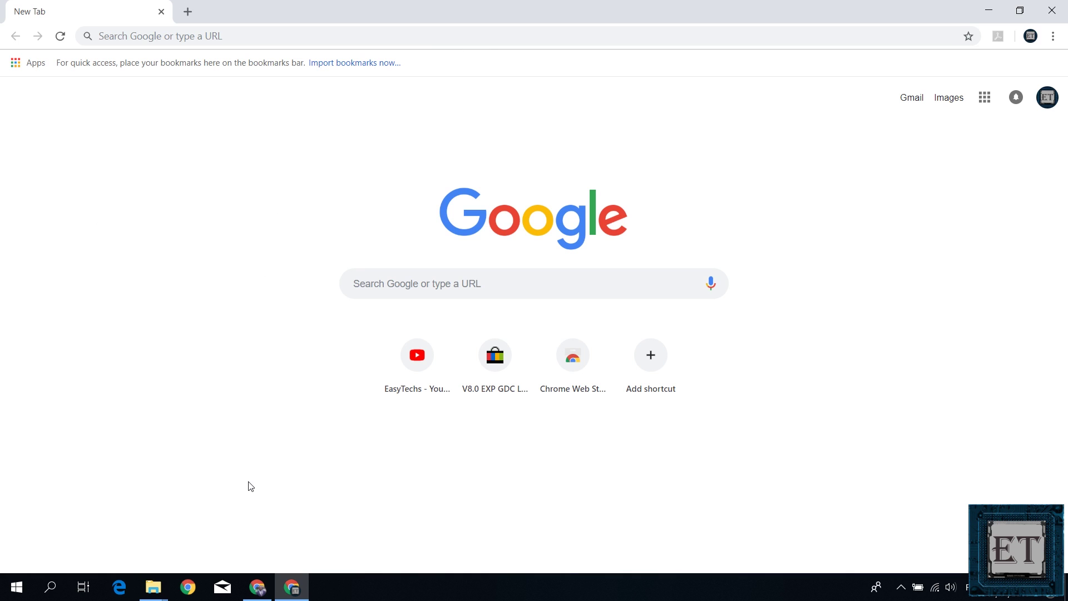
Step: Search Google for 'default ip address for d-link dsr-250n'
click(258, 34)
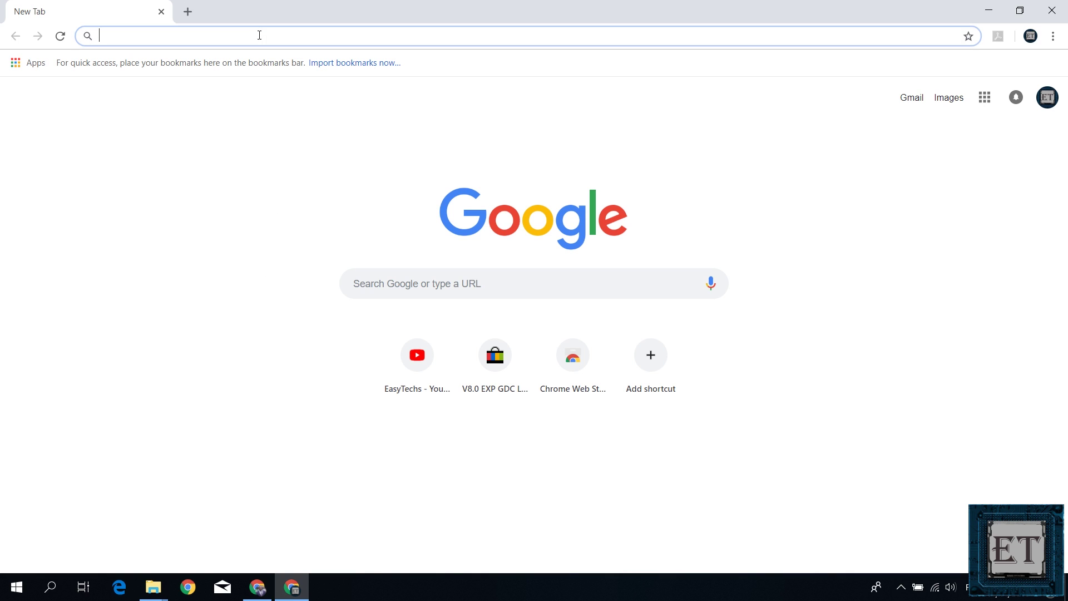
text(default ip ad)
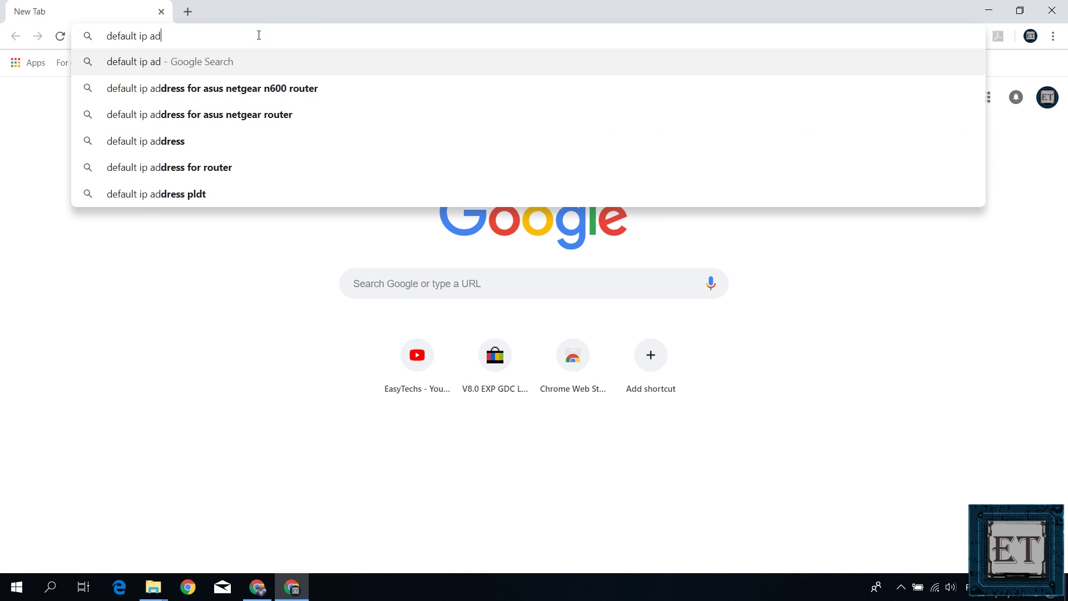
text(dress for d-link )
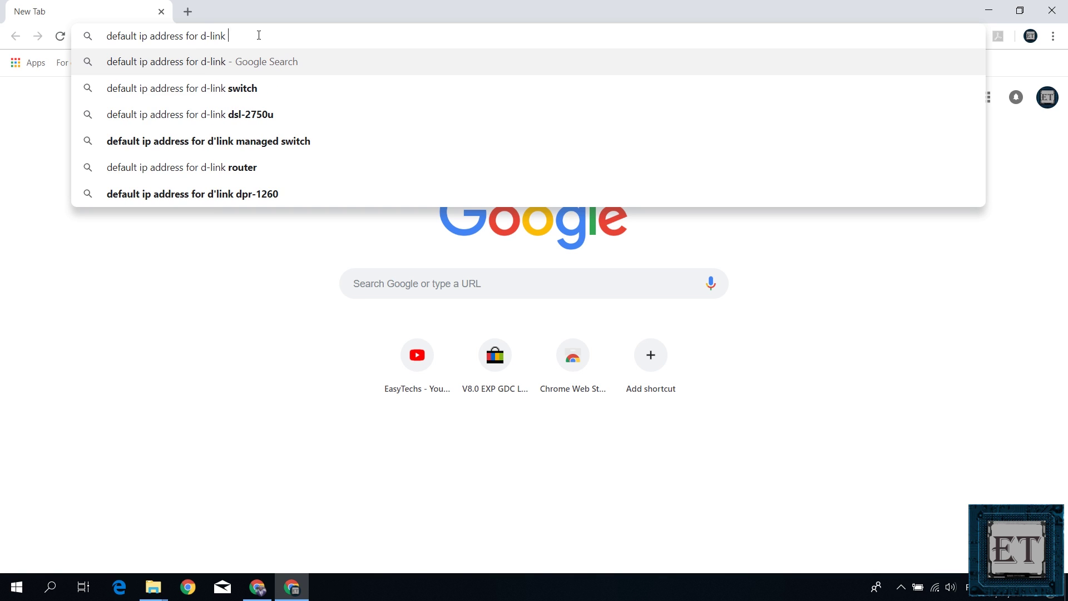
text(dsr-250n)
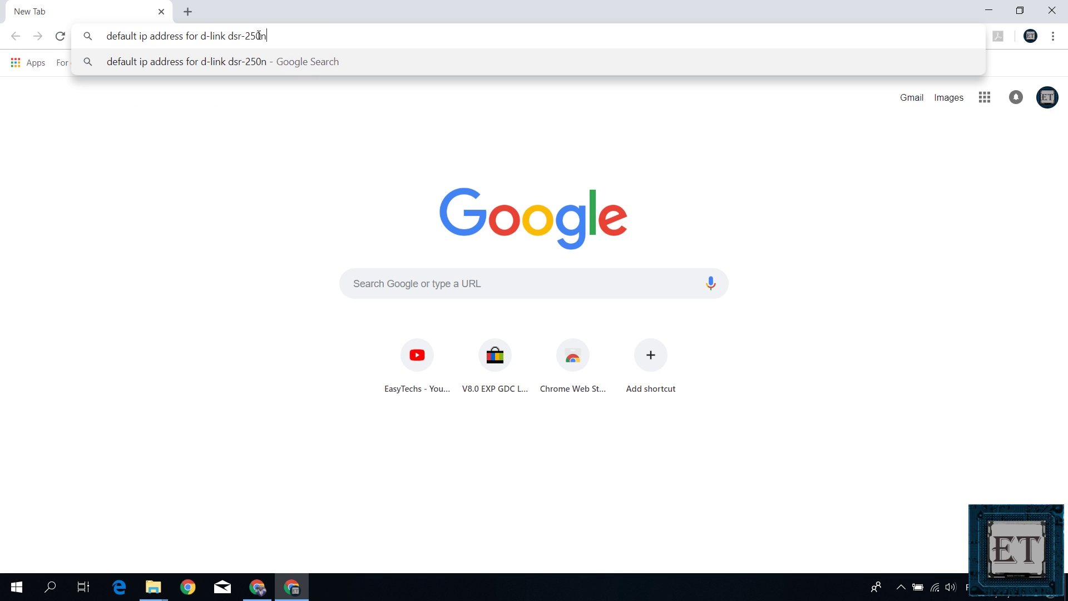
key(Return)
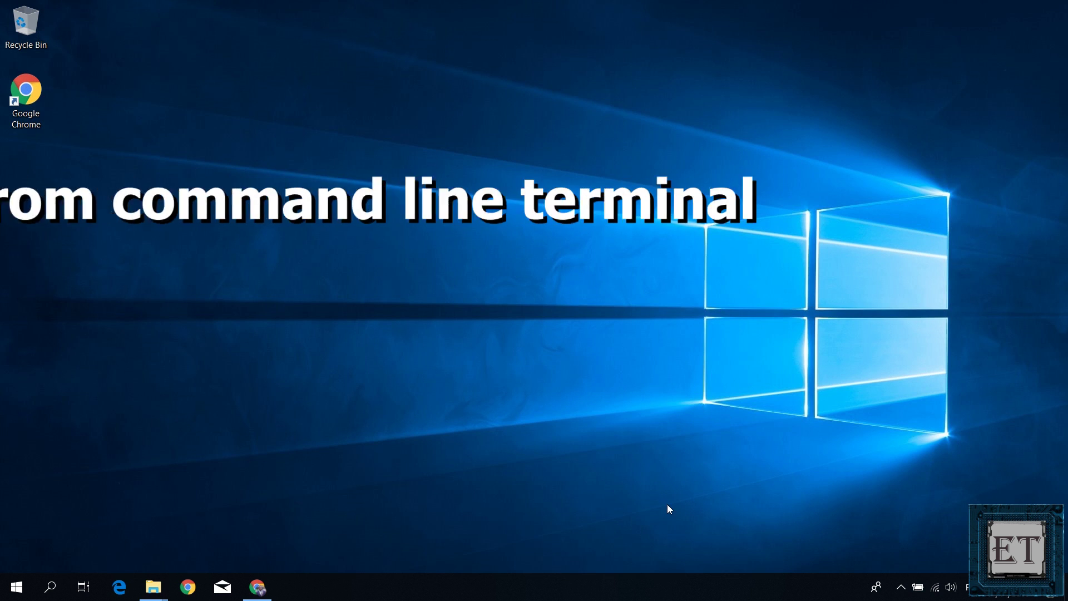
Step: Connect the PC to the DSR-250N_1 Wi-Fi network
click(936, 589)
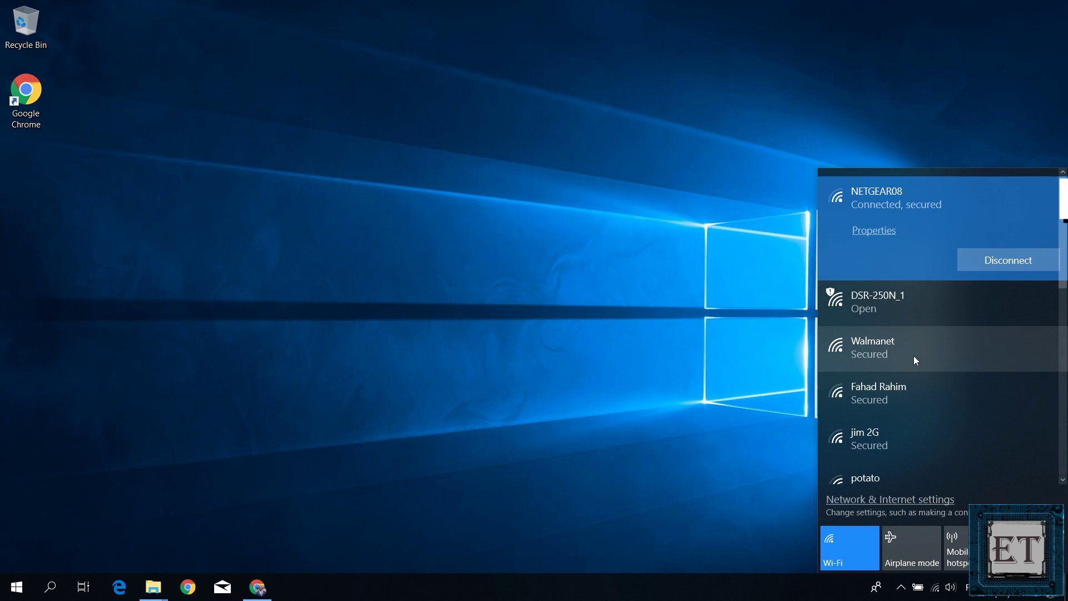
click(914, 316)
click(1026, 342)
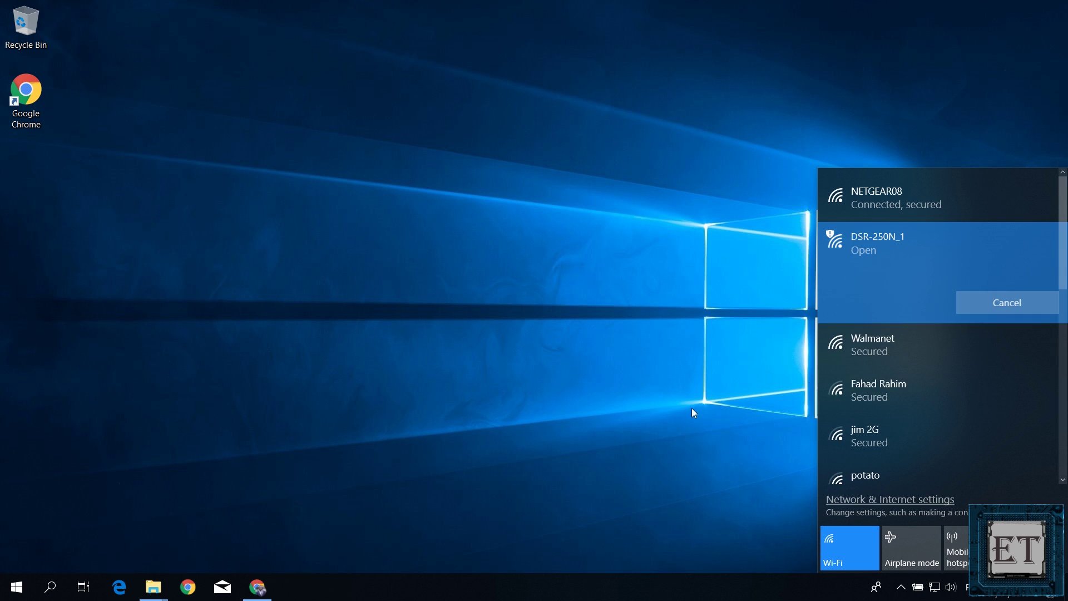
click(578, 419)
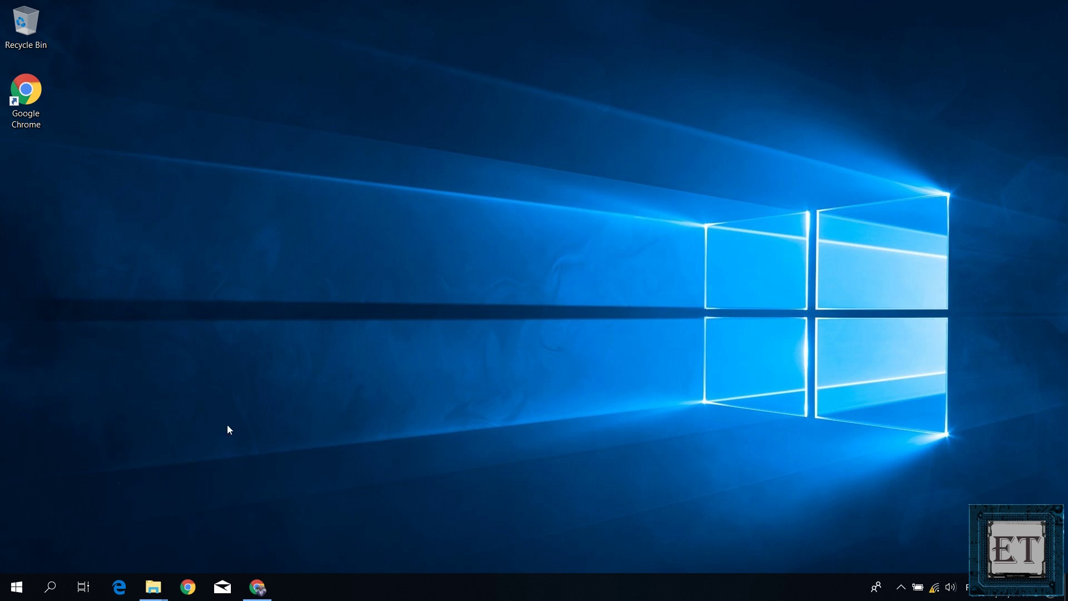
Step: Launch Command Prompt by searching for cmd
key(super)
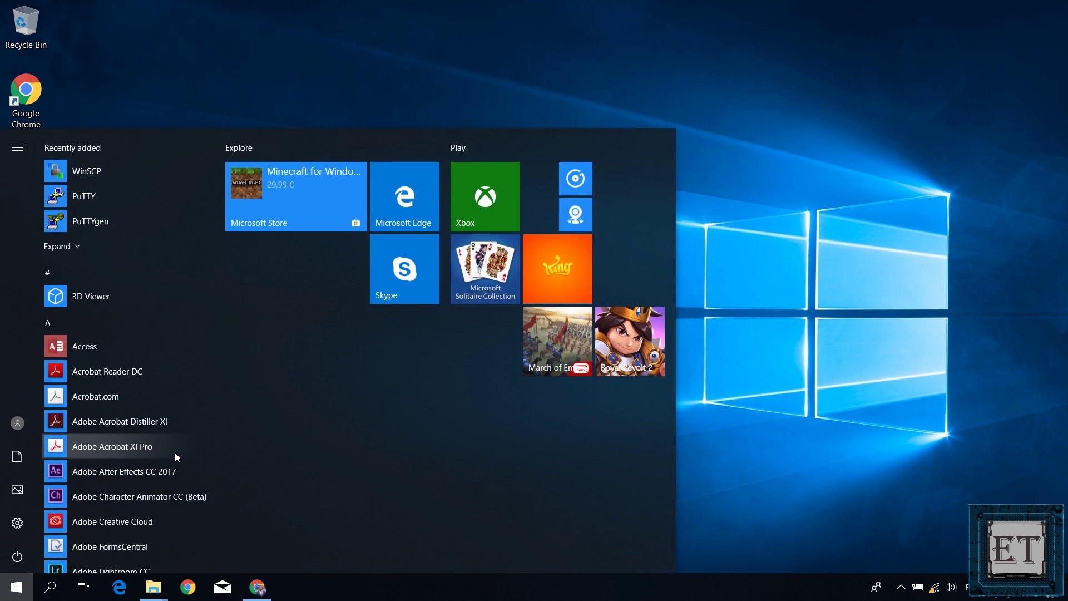
text(cmd)
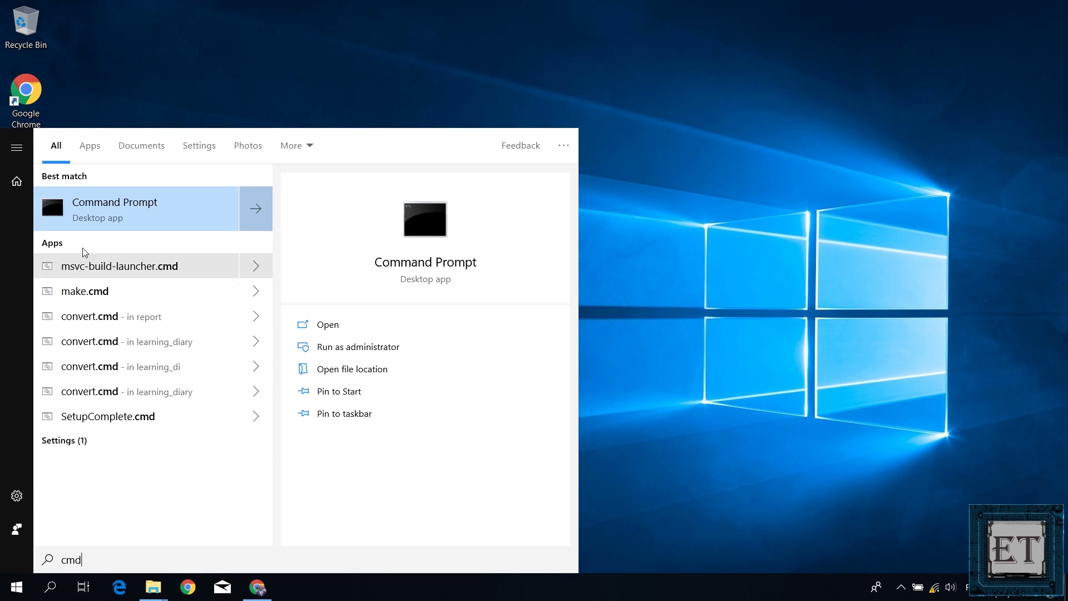
click(95, 218)
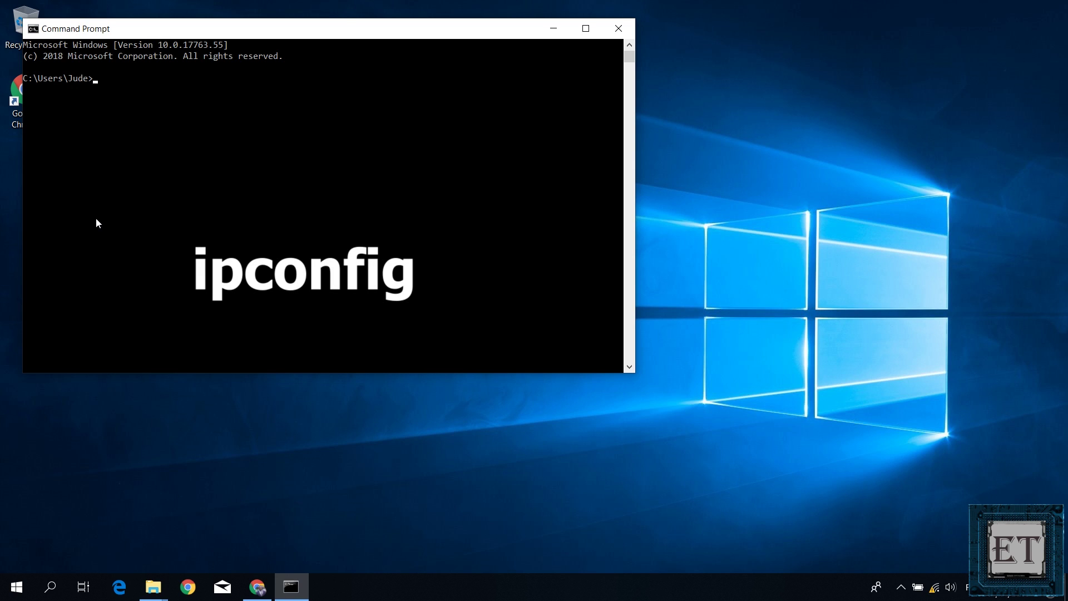
Step: Run ipconfig to find the Wi-Fi gateway address 192.168.10.1
text(ipconfig)
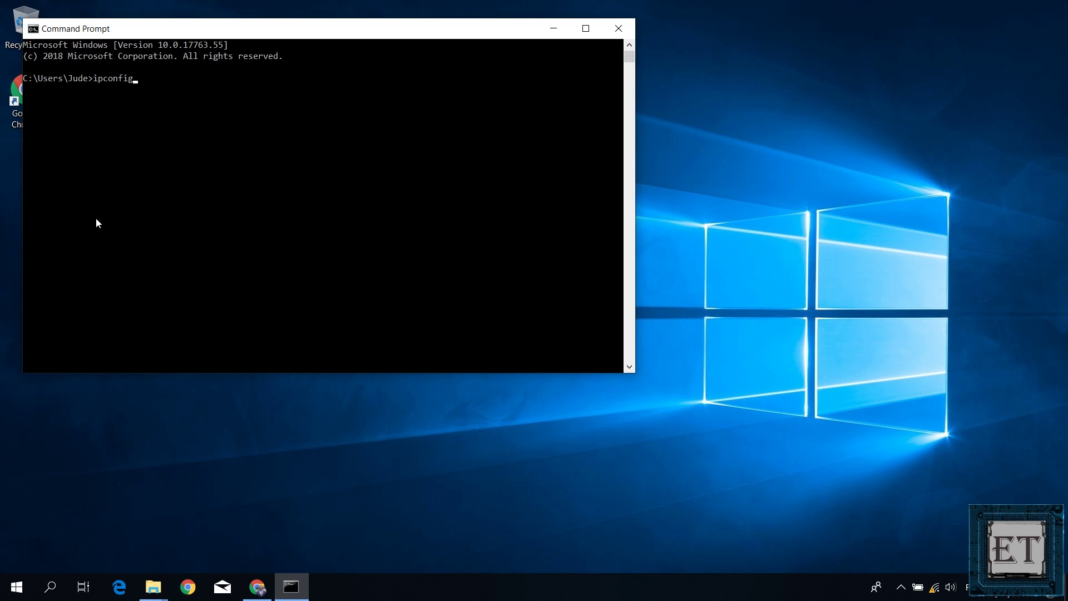
key(Return)
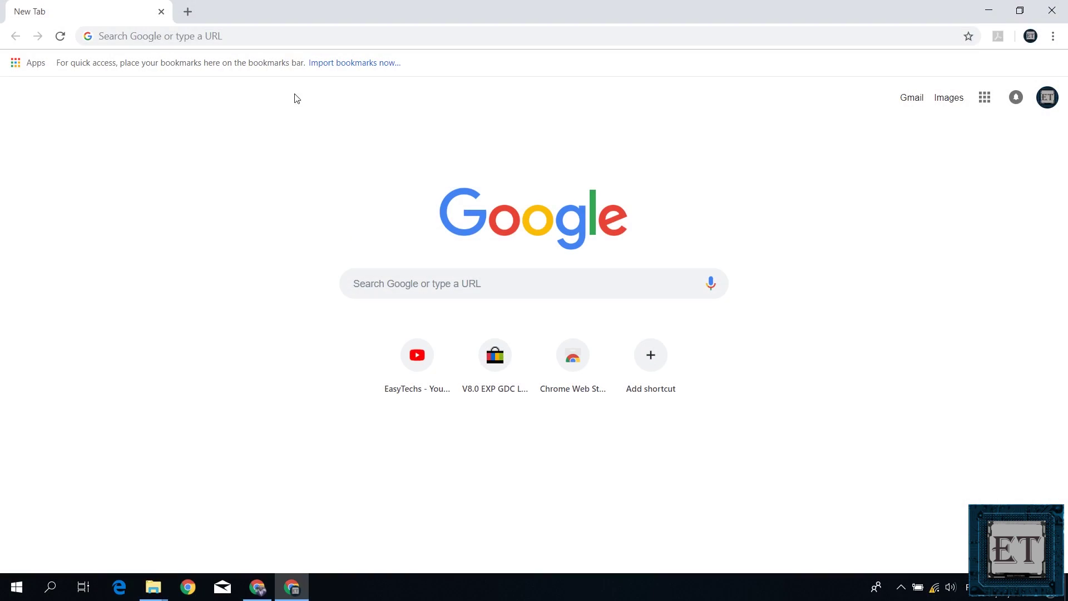
Step: Browse to 192.168.10.1 in Chrome and proceed past the certificate warning
click(286, 38)
text(19)
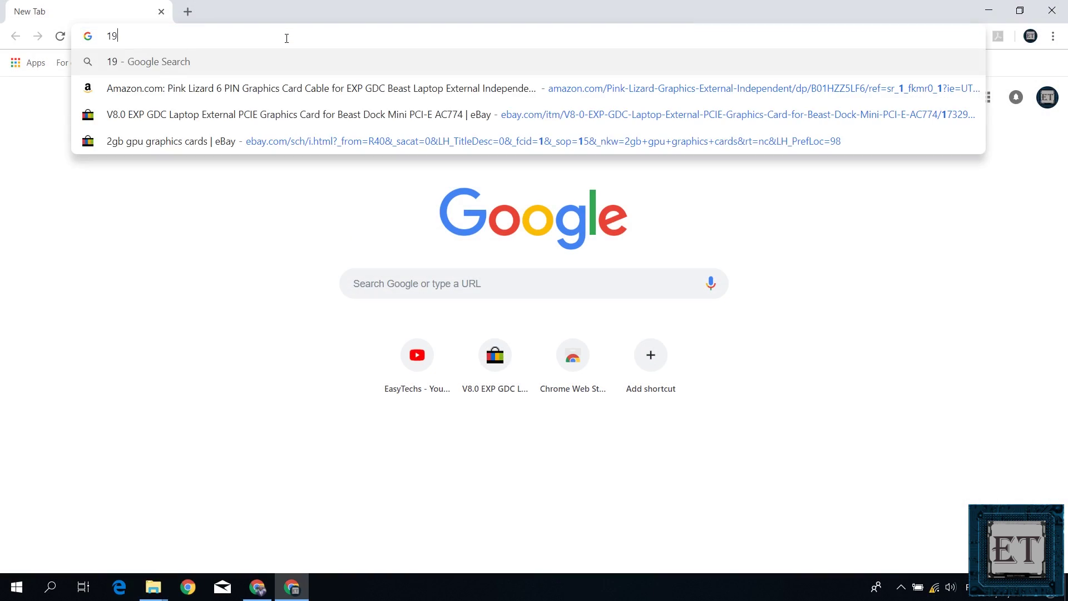
text(2.168.10.1)
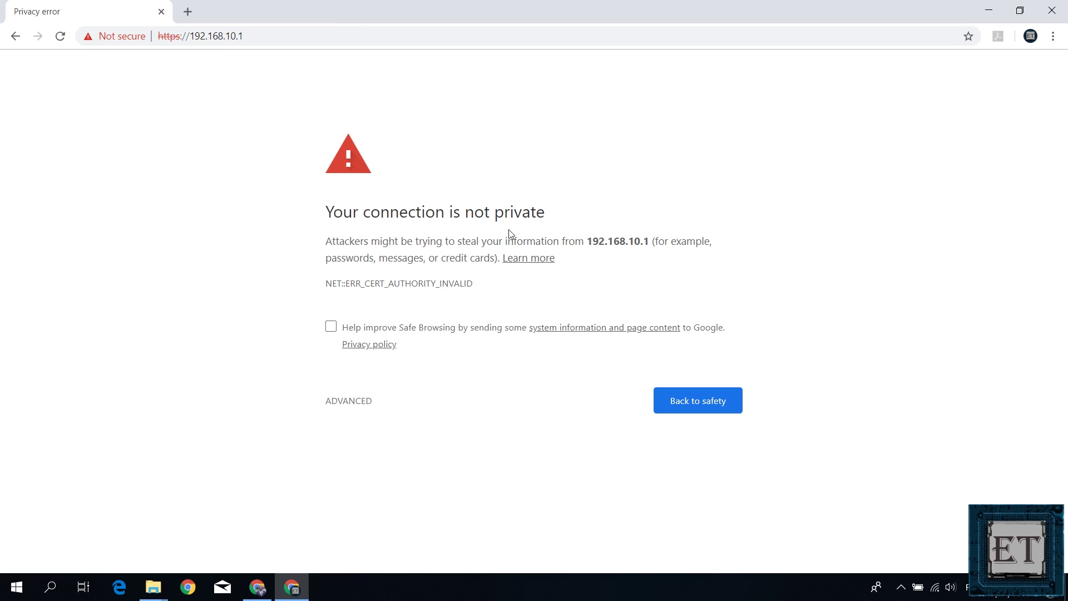
click(353, 404)
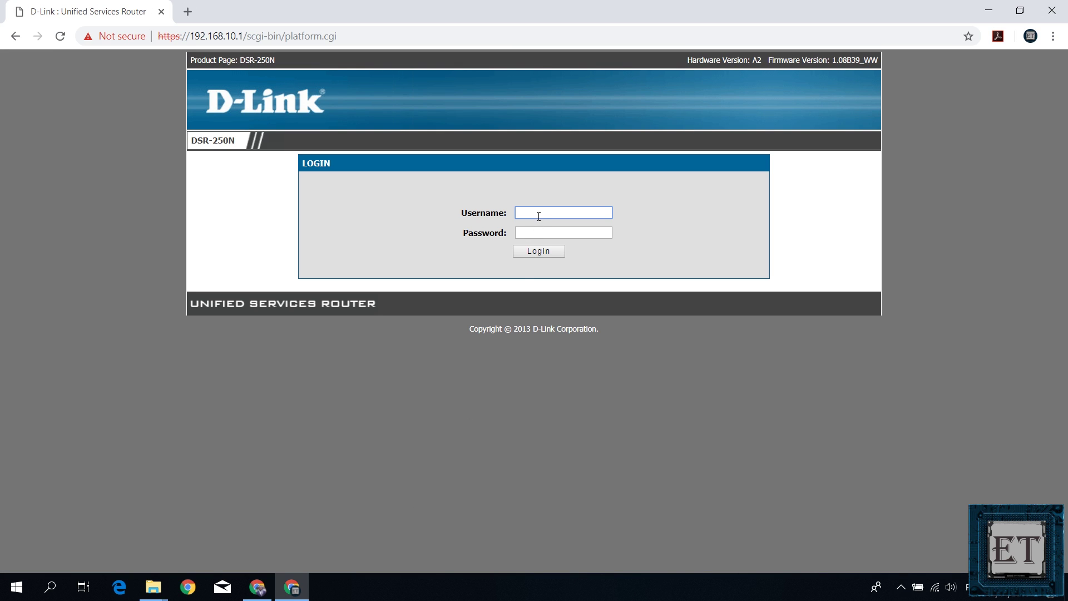
Step: Log into the router as admin with the administrator password
text(admin)
key(Tab)
key(Return)
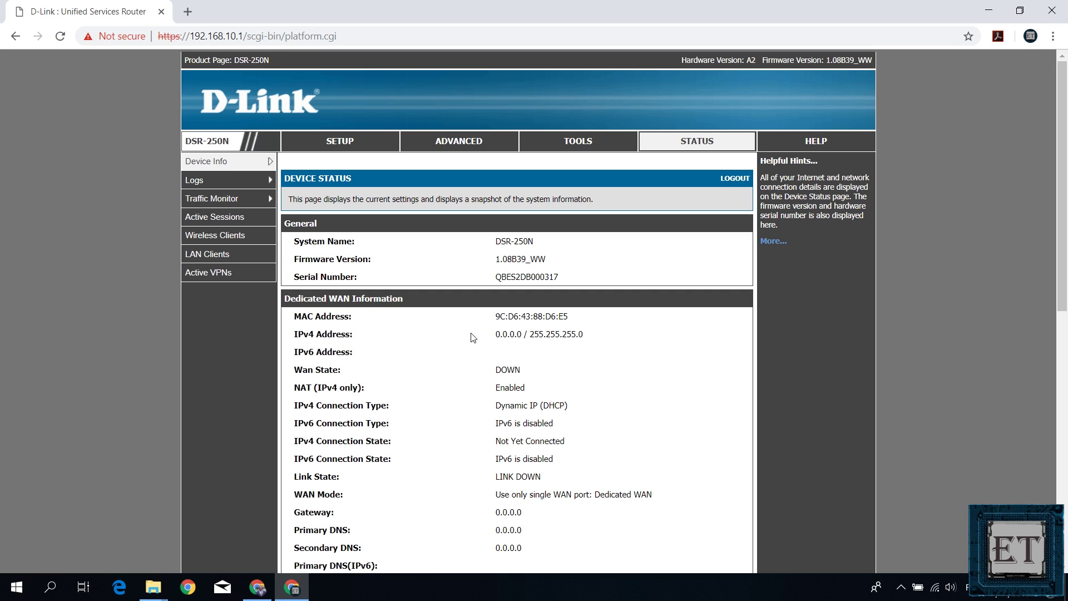
Step: Check the SanDisk drive under Setup > USB Settings > USB Status, then go to USB SharePort
click(330, 145)
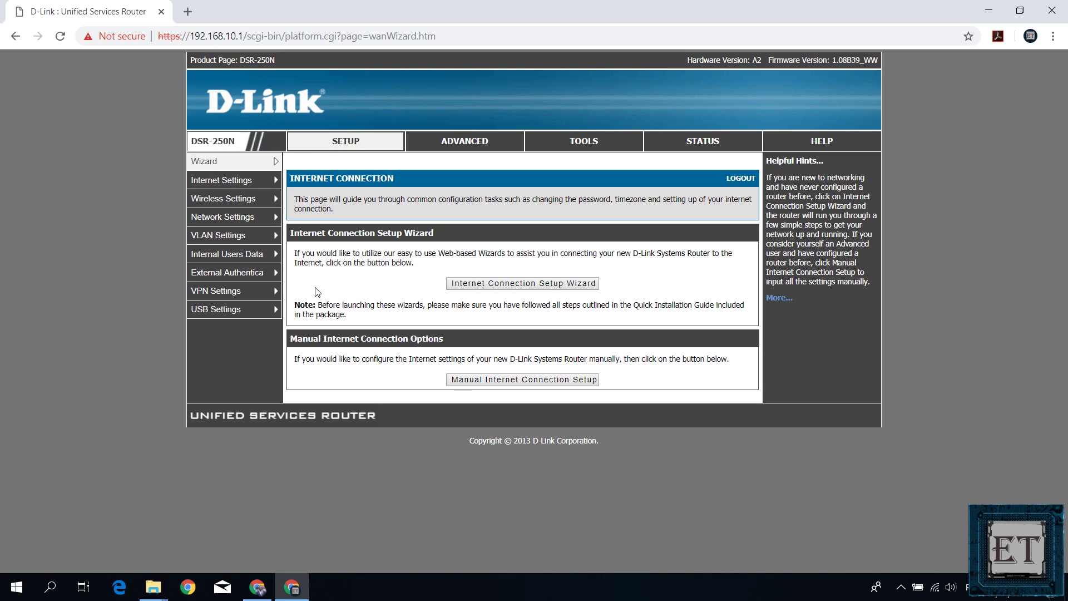
mouse_move(238, 313)
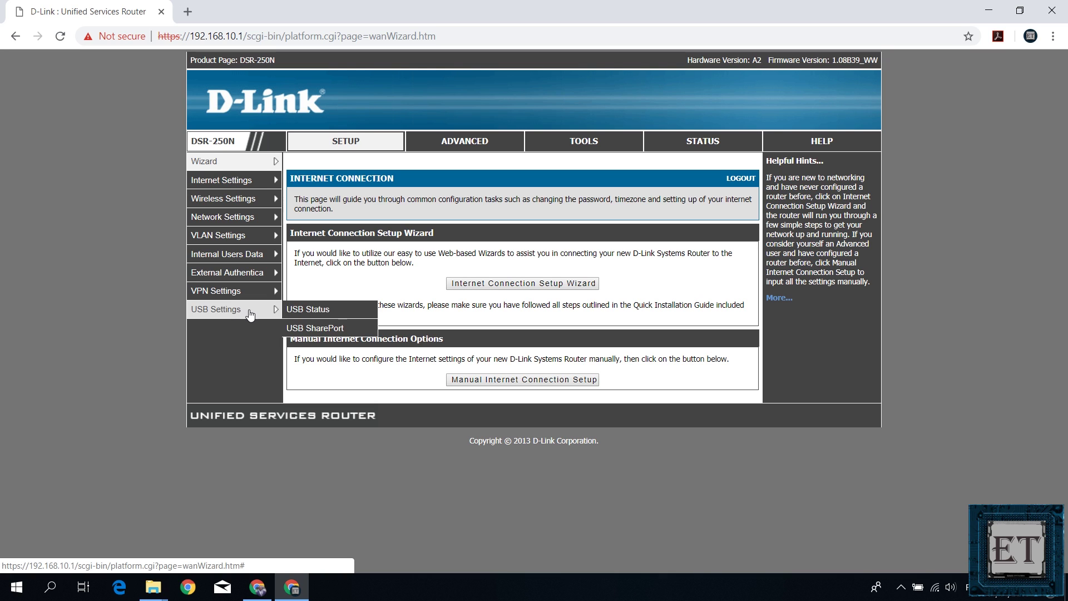
click(310, 313)
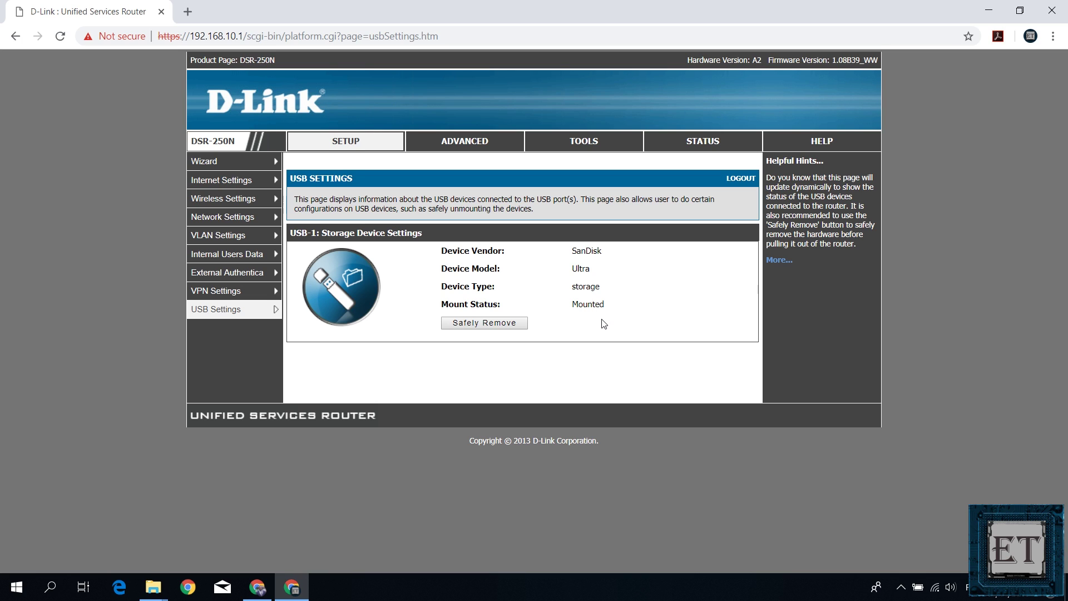
mouse_move(259, 310)
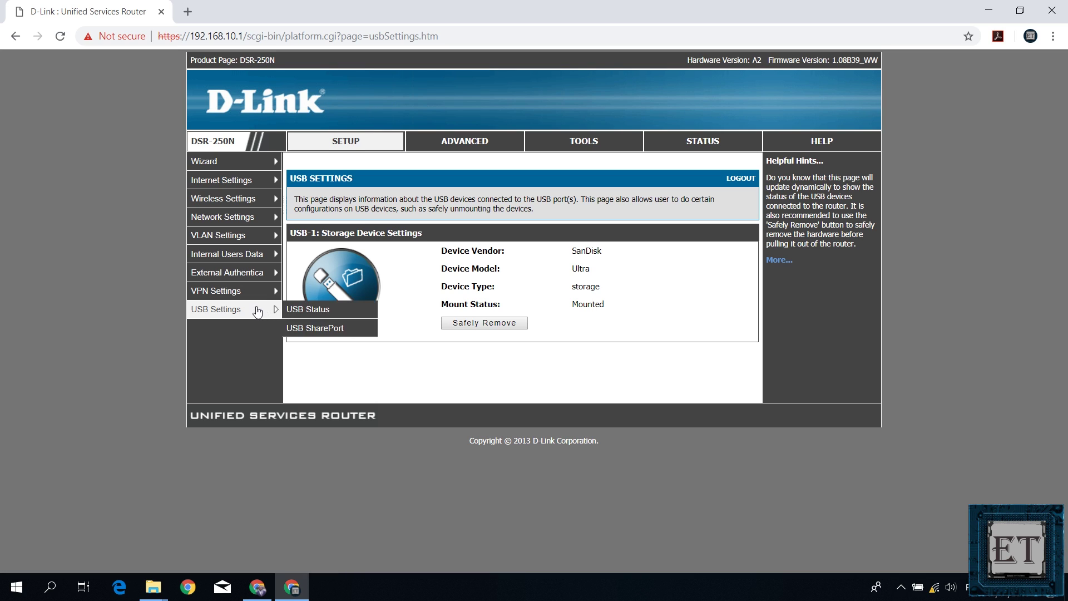
click(303, 329)
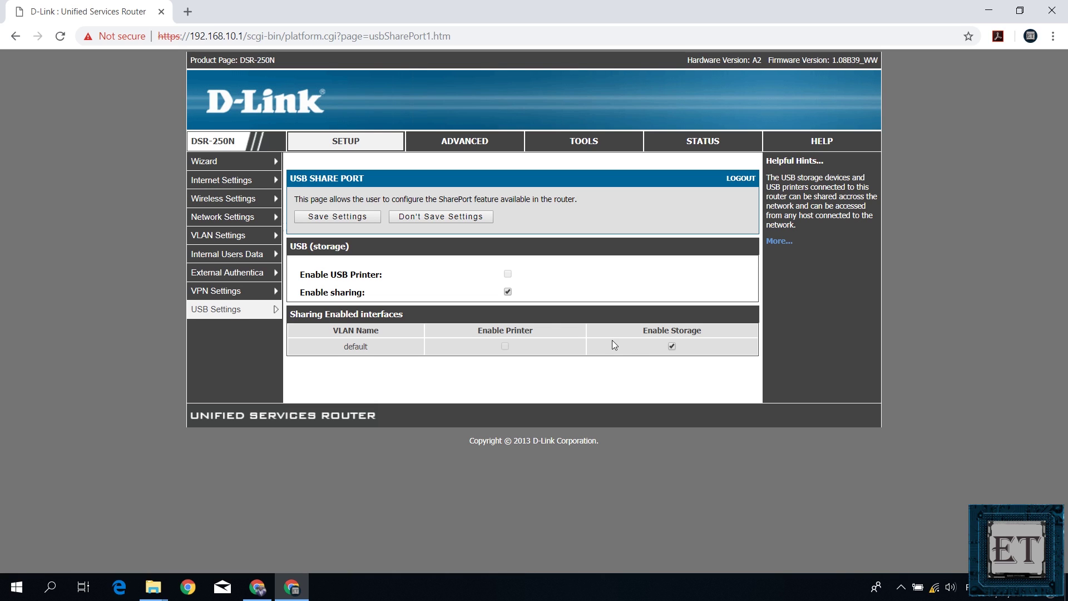
Step: Save the USB SharePort settings with sharing and default-VLAN storage enabled
click(345, 222)
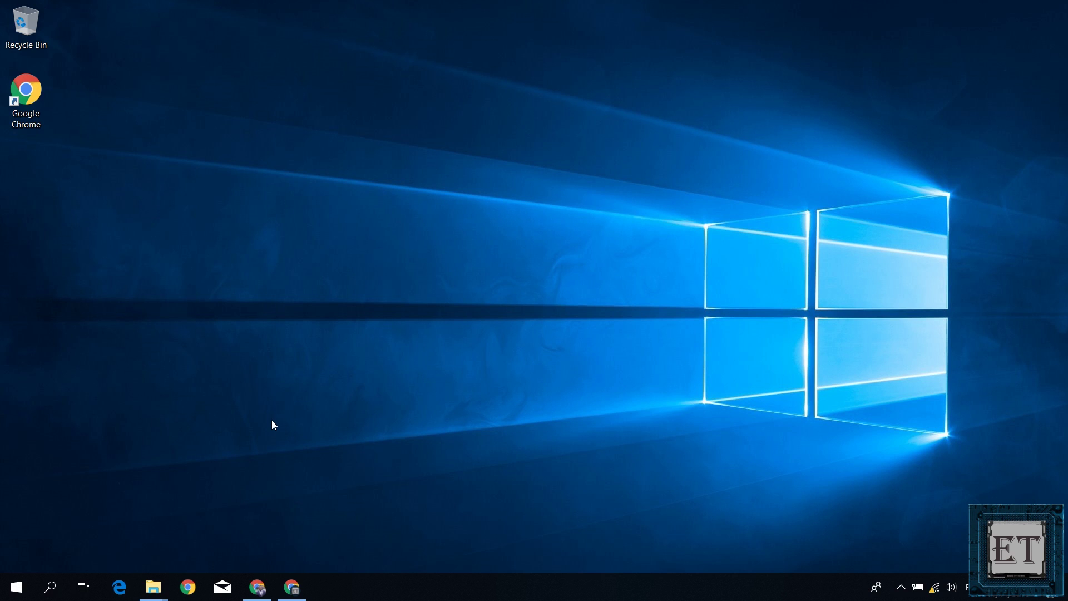
Step: Enter \\192.168.10.1 in the Windows Run box to open the router share
key(super)
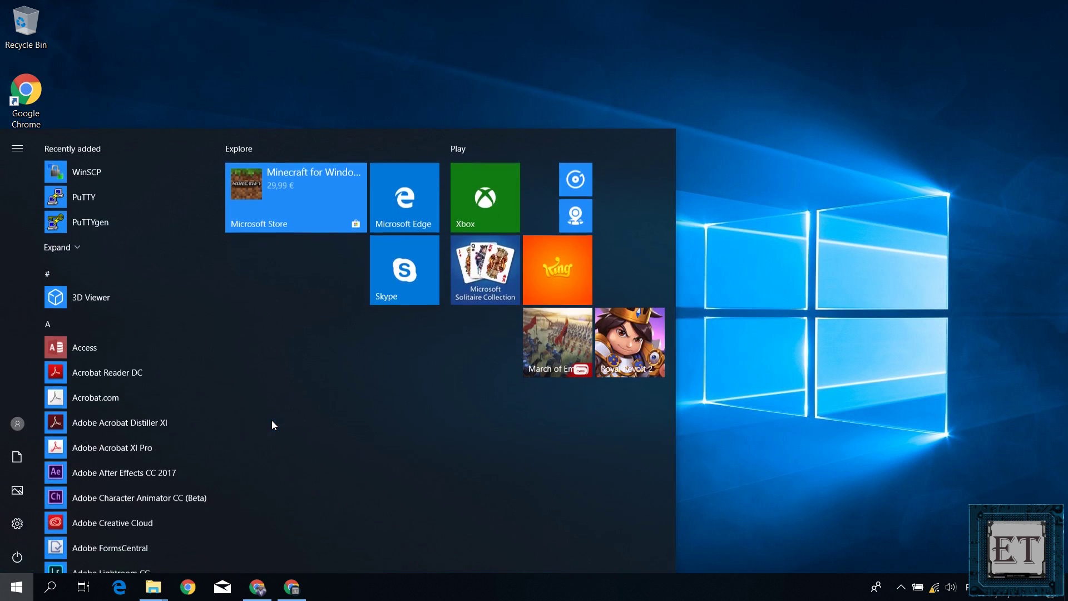
text(run)
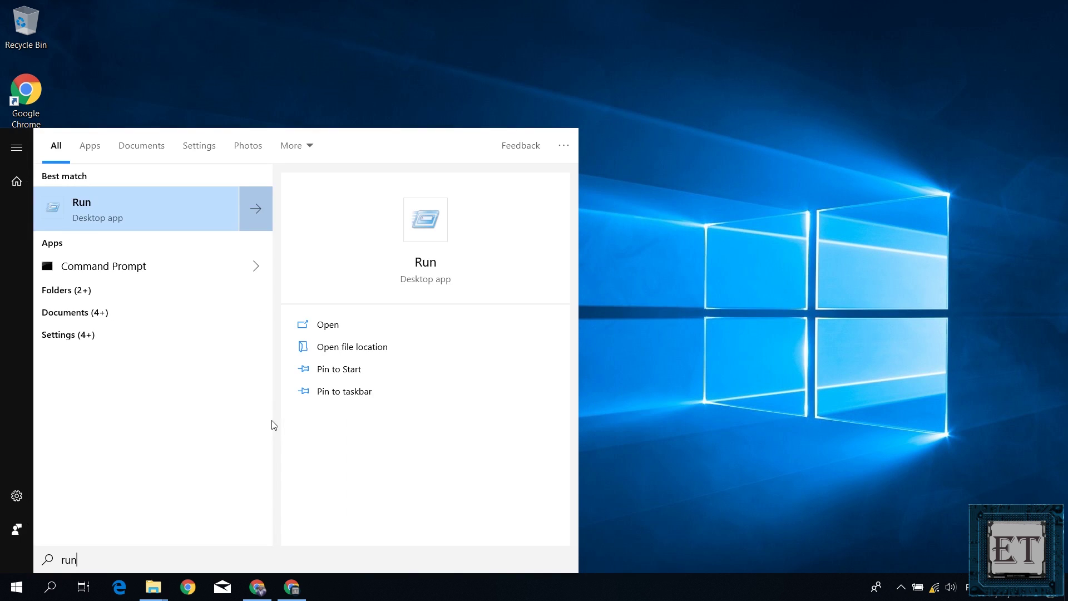
click(75, 215)
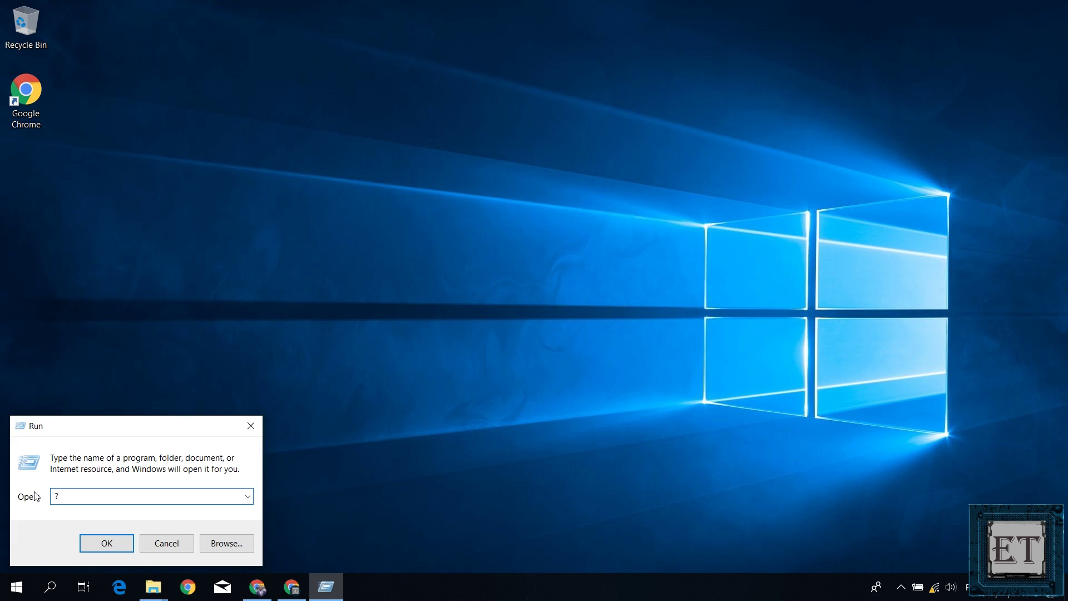
key(BackSpace)
text(\\)
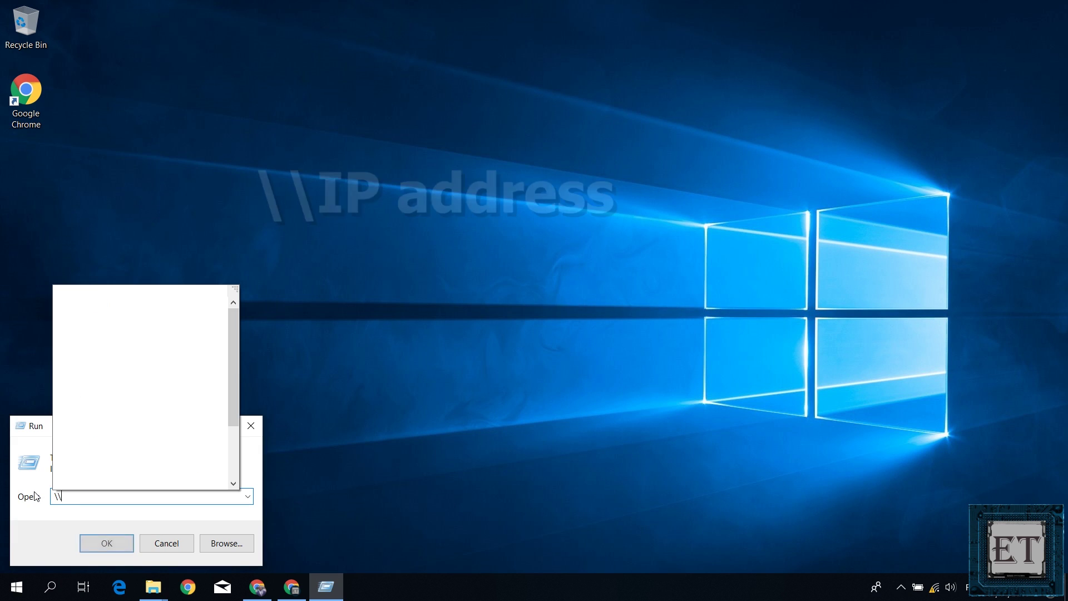
text(19)
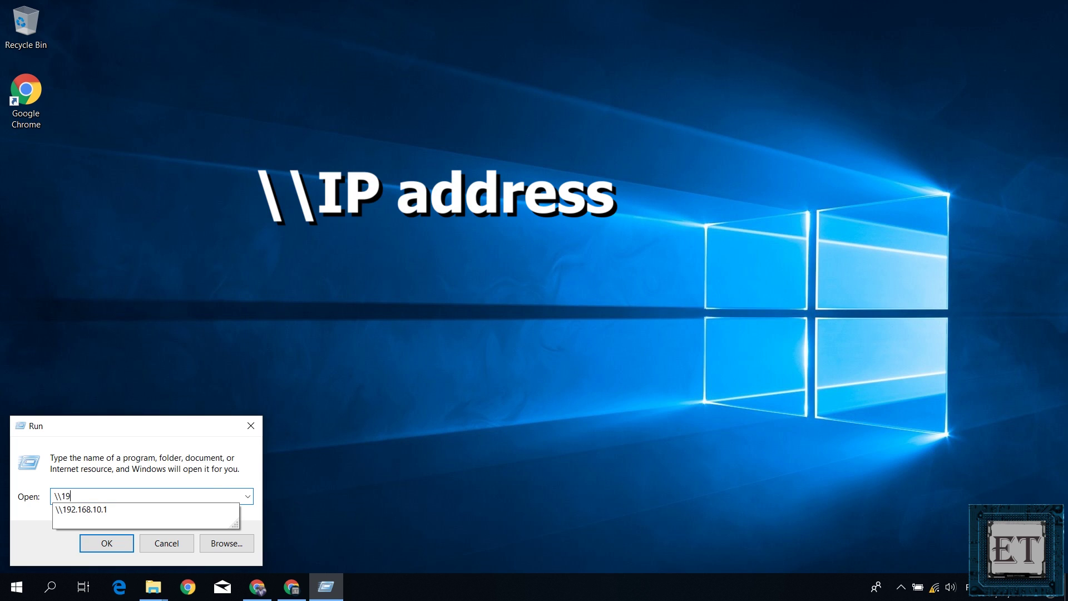
text(2.168.10.1)
click(35, 495)
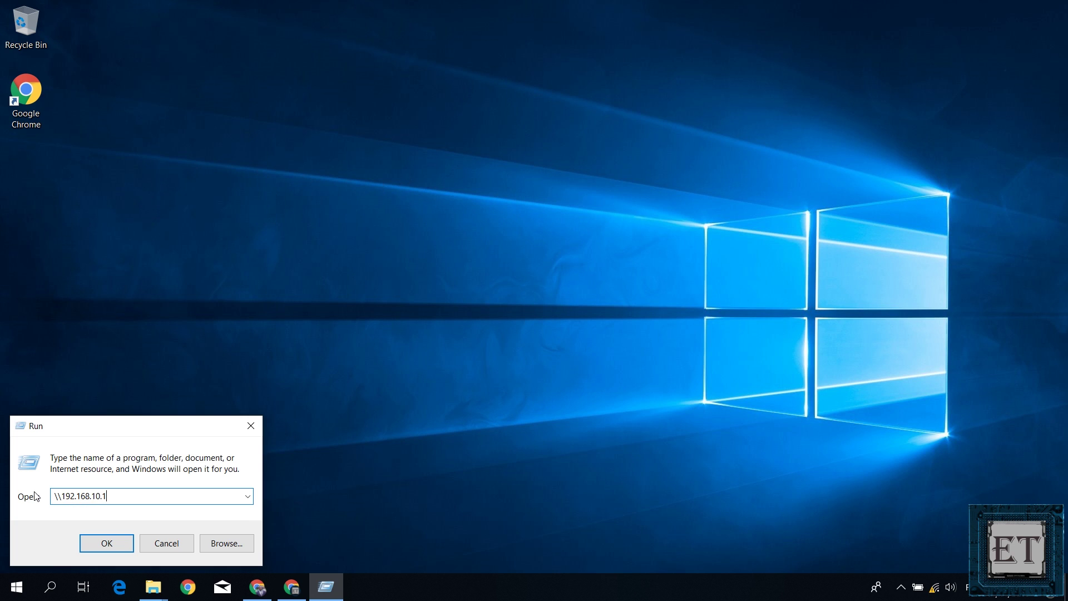
key(Return)
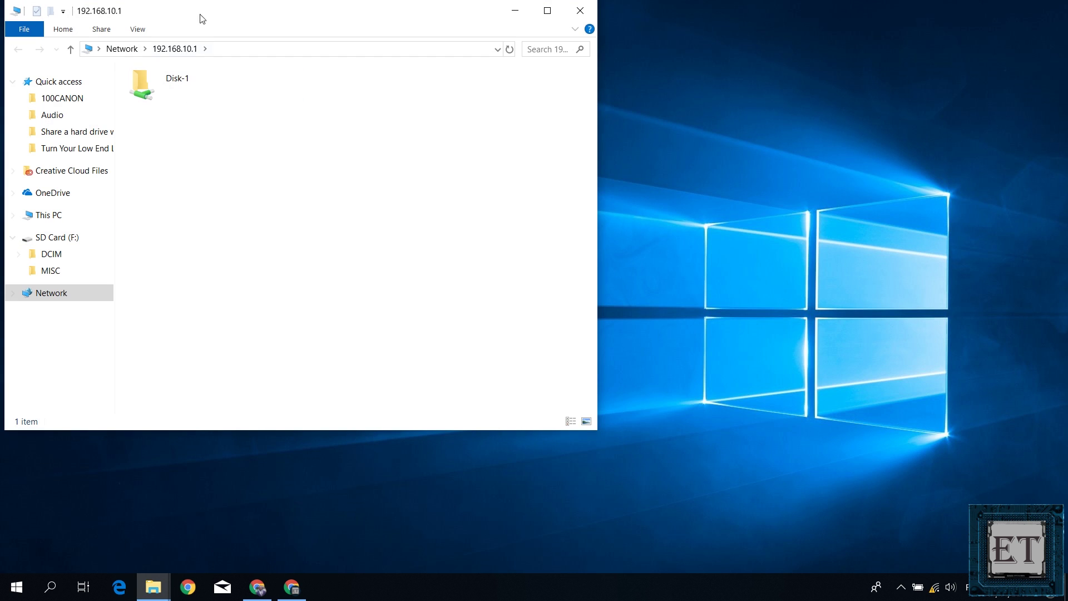
Step: Browse the Disk-1 folder's contents, then re-run the \\192.168.10.1 share address
drag(200, 19, 420, 89)
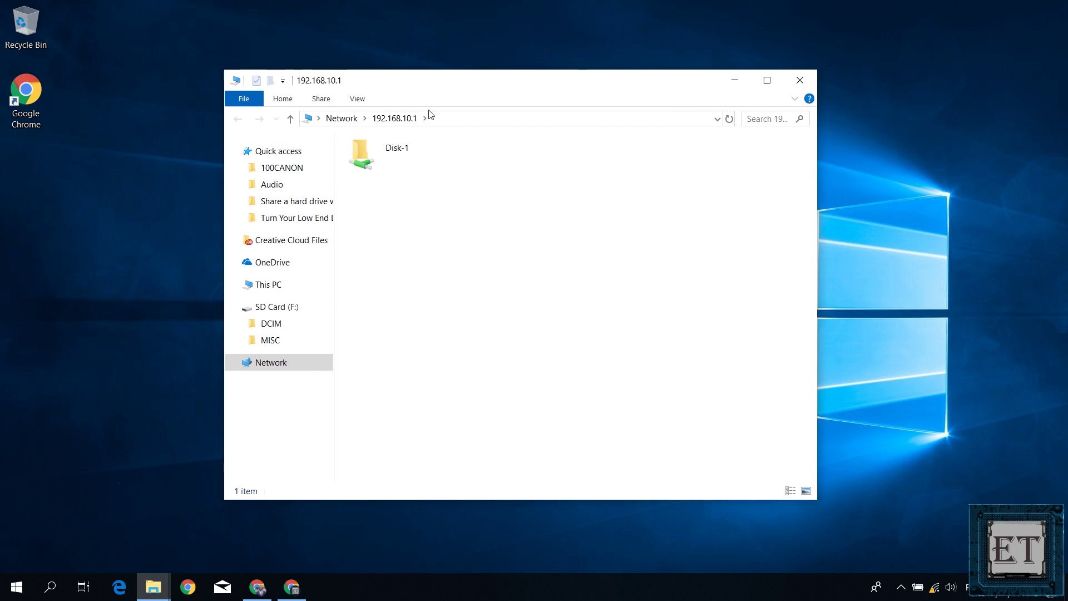
double_click(427, 158)
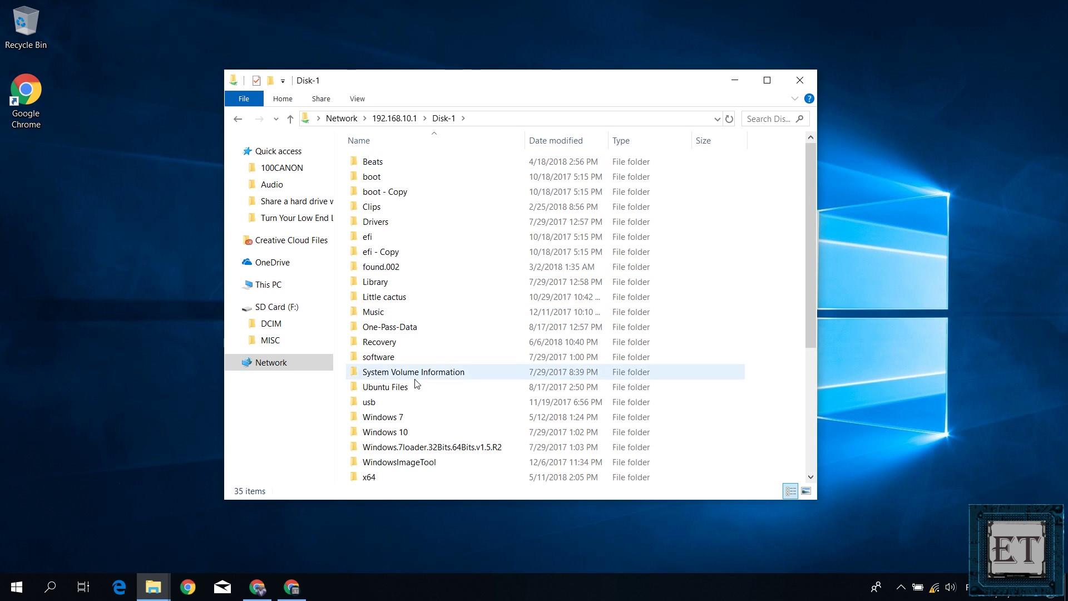
scroll(433, 345, down, 4)
scroll(435, 361, up, 4)
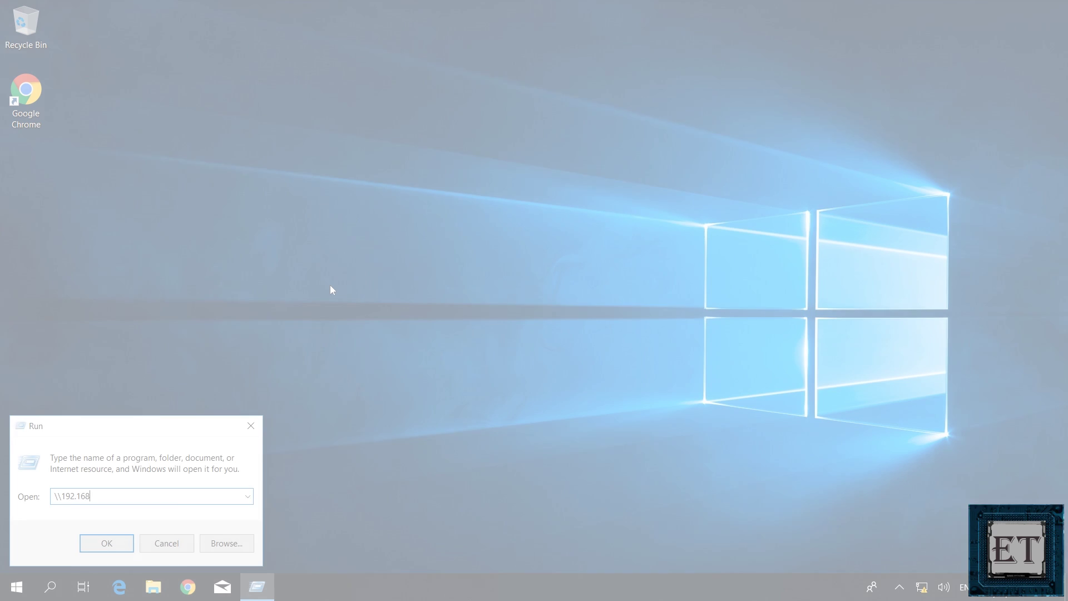
text(.10.1)
key(Return)
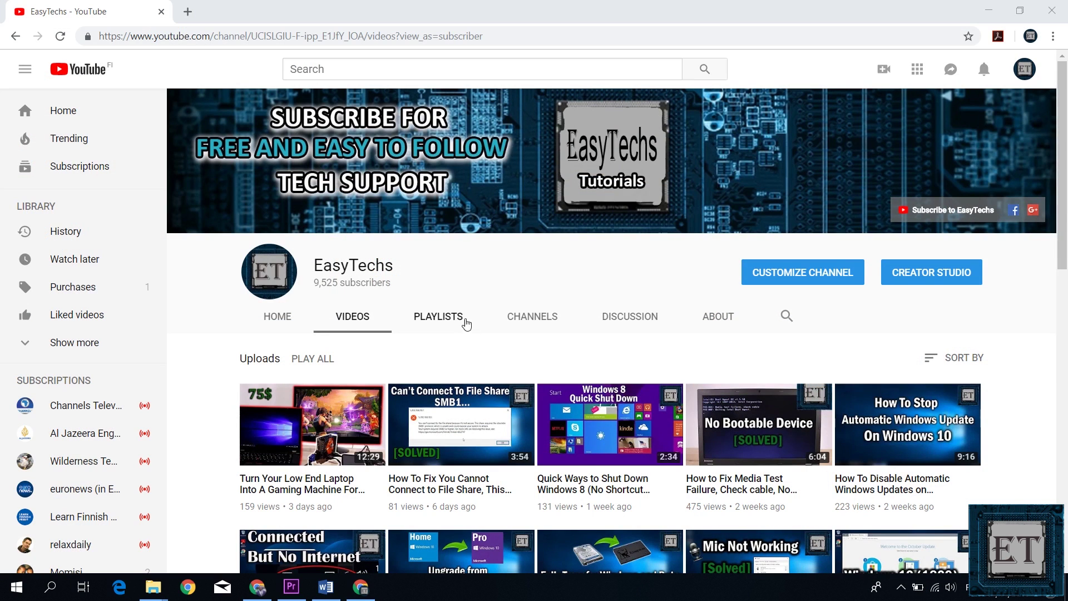
Step: Play the EasyTechs SMB1 file-share error video, then centre the Explorer window listing Disk-1
scroll(271, 355, down, 3)
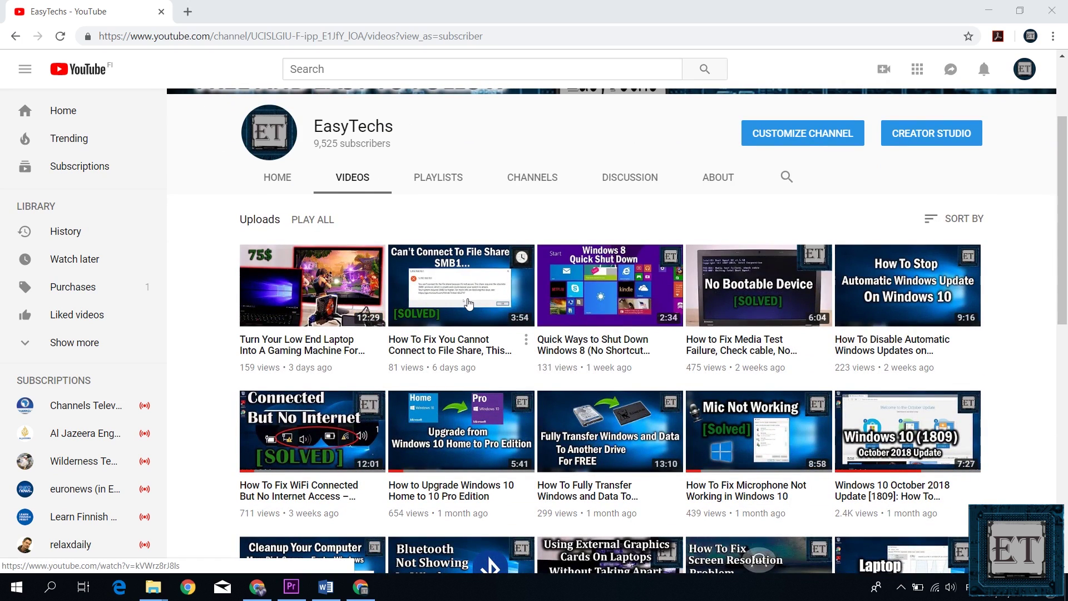
click(468, 303)
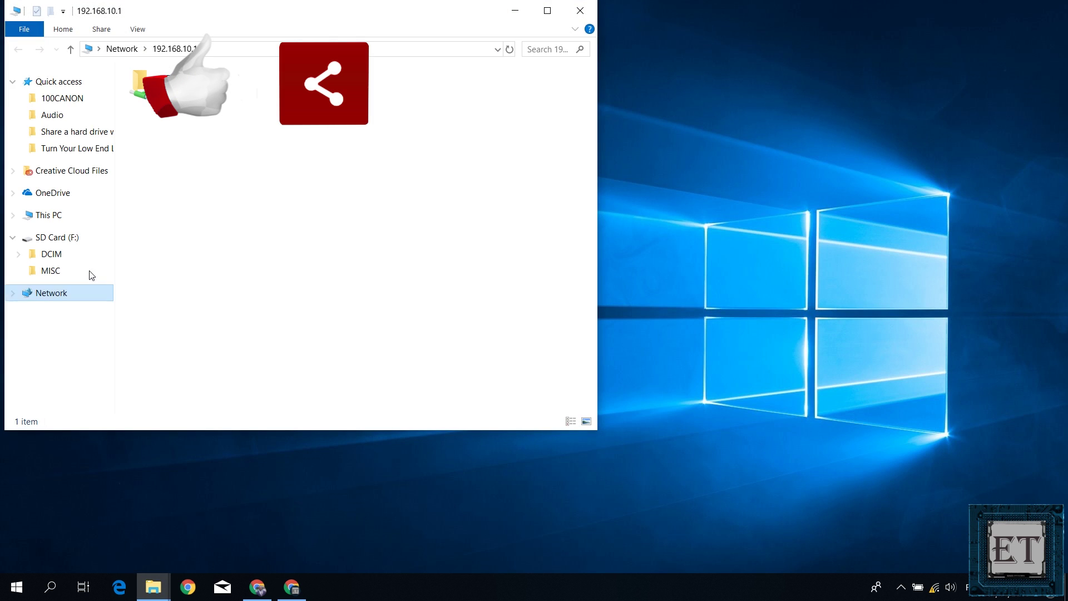
drag(209, 16, 429, 86)
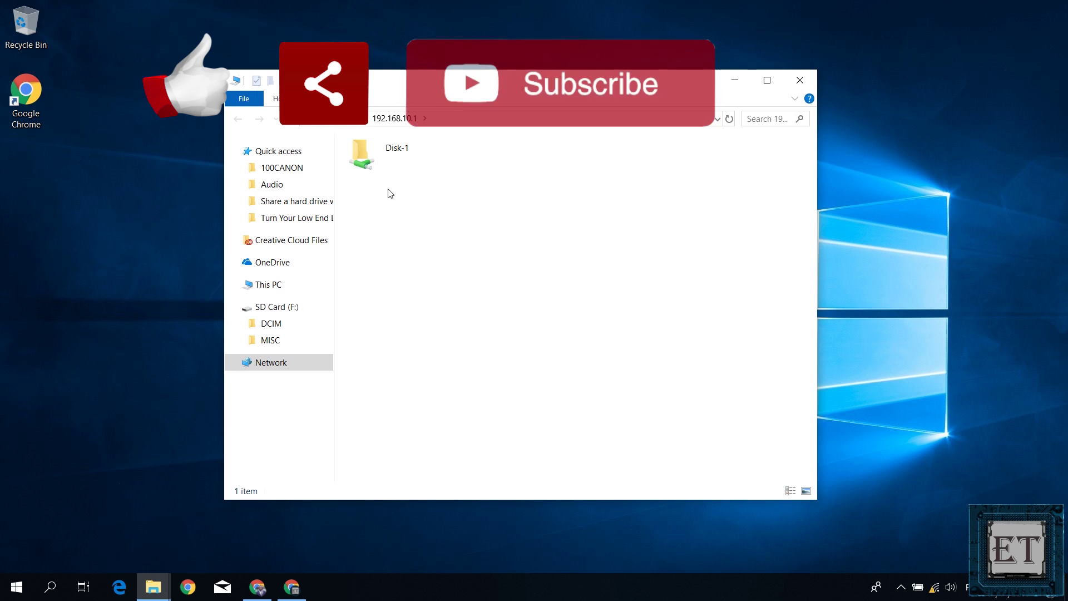